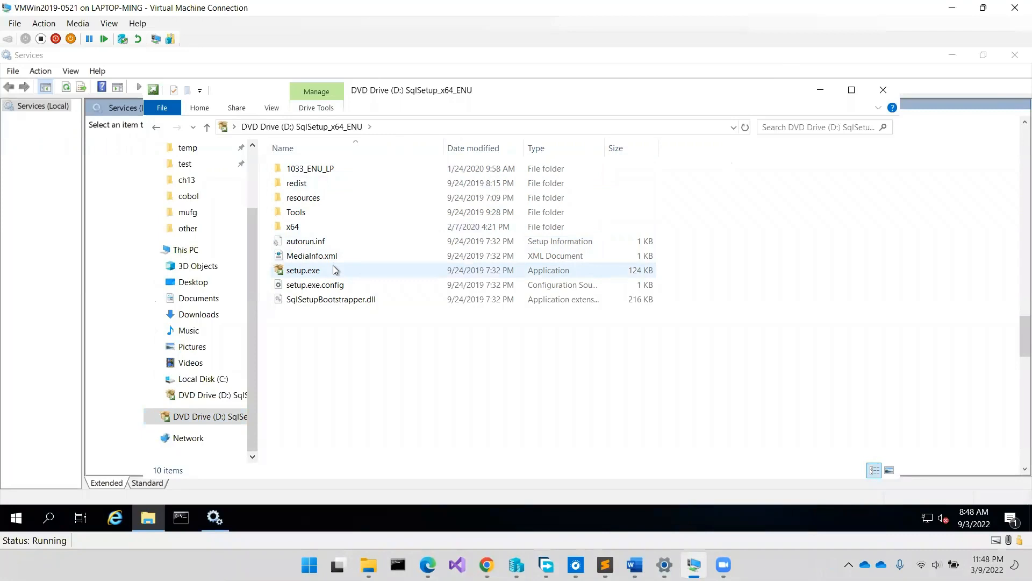
- Run setup.exe from the disc and start a new stand-alone SQL Server 2019 installation
{"action": "double_click", "coordinate": [335, 270]}
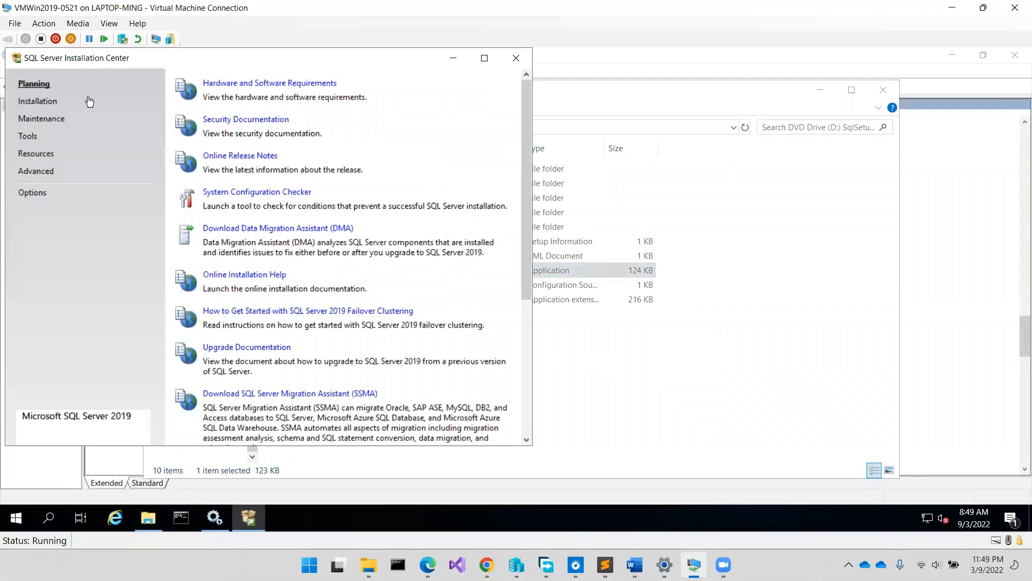
{"action": "left_click", "coordinate": [37, 101]}
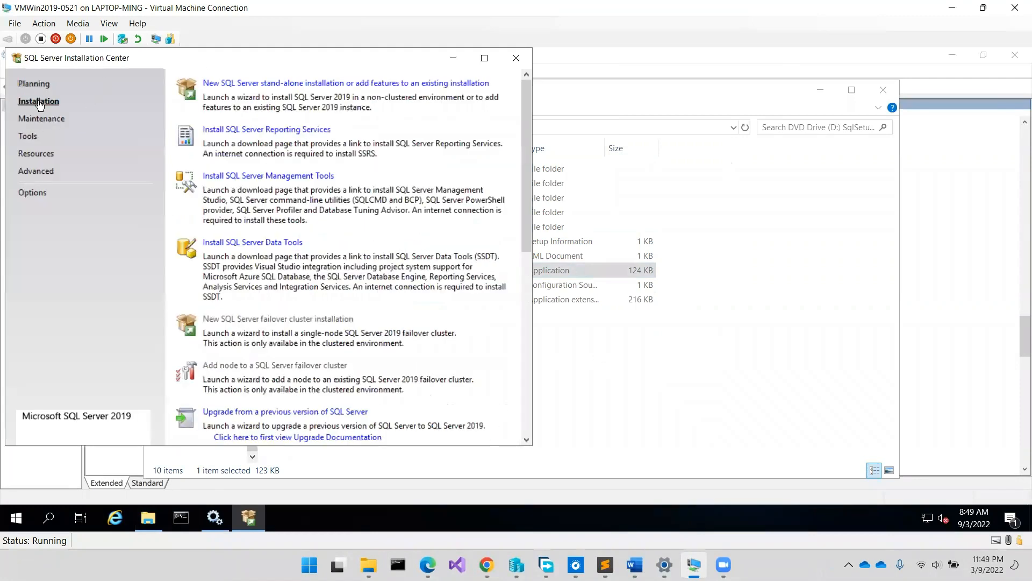
{"action": "left_click", "coordinate": [319, 85]}
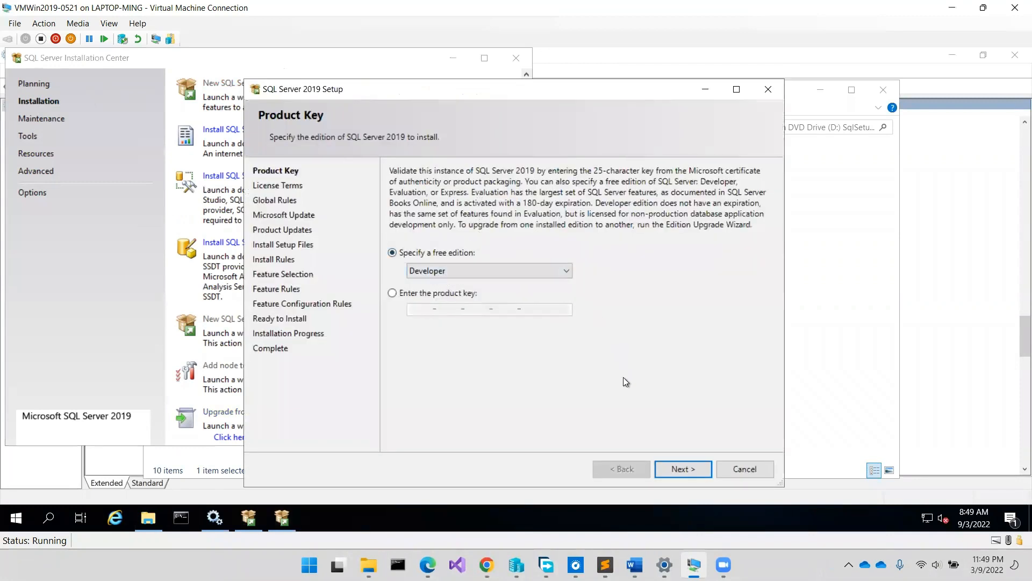
- Keep the Developer edition, accept the license terms and continue without Microsoft Update
{"action": "left_click", "coordinate": [676, 473]}
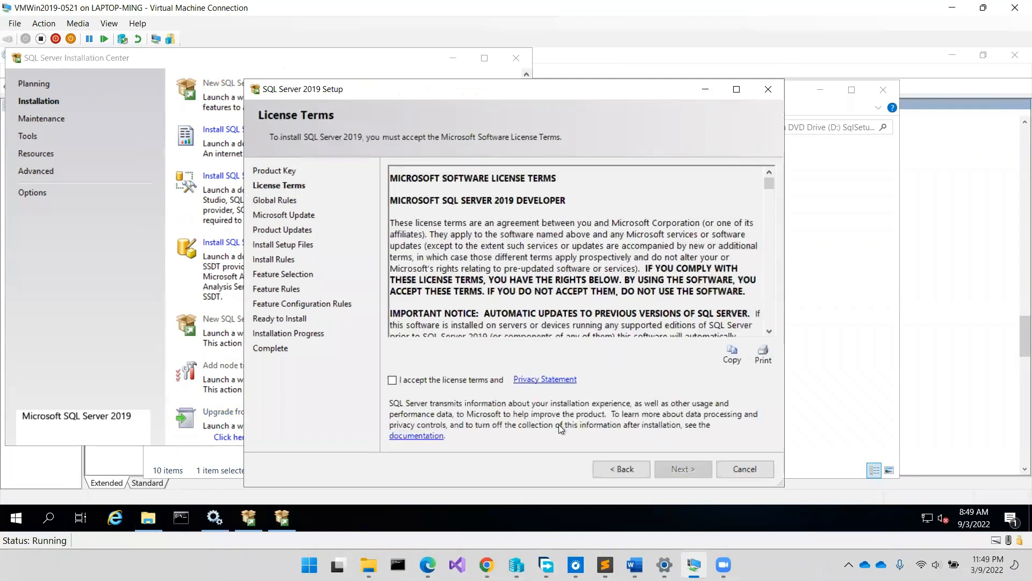
{"action": "left_click", "coordinate": [430, 380]}
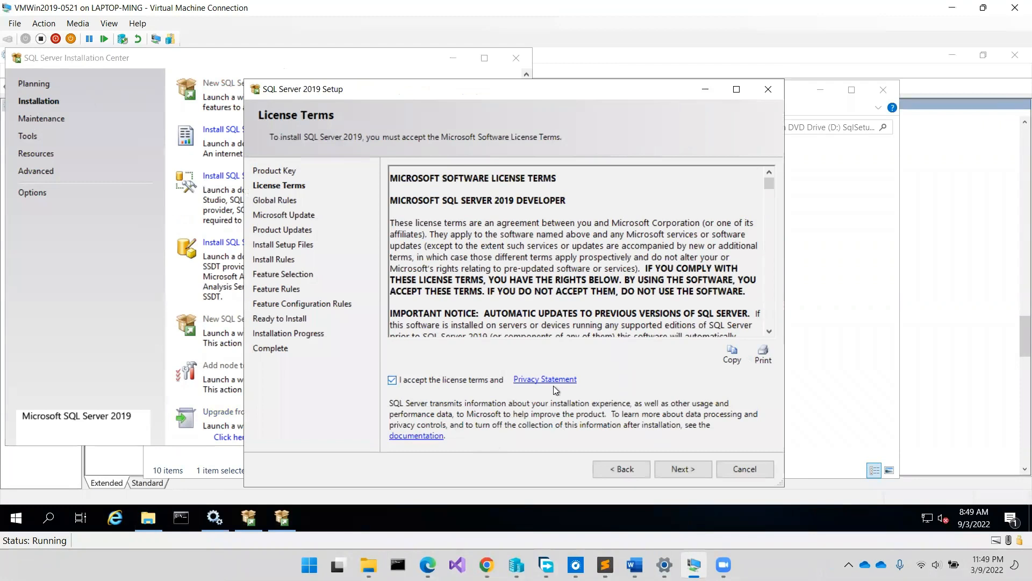
{"action": "left_click", "coordinate": [693, 470]}
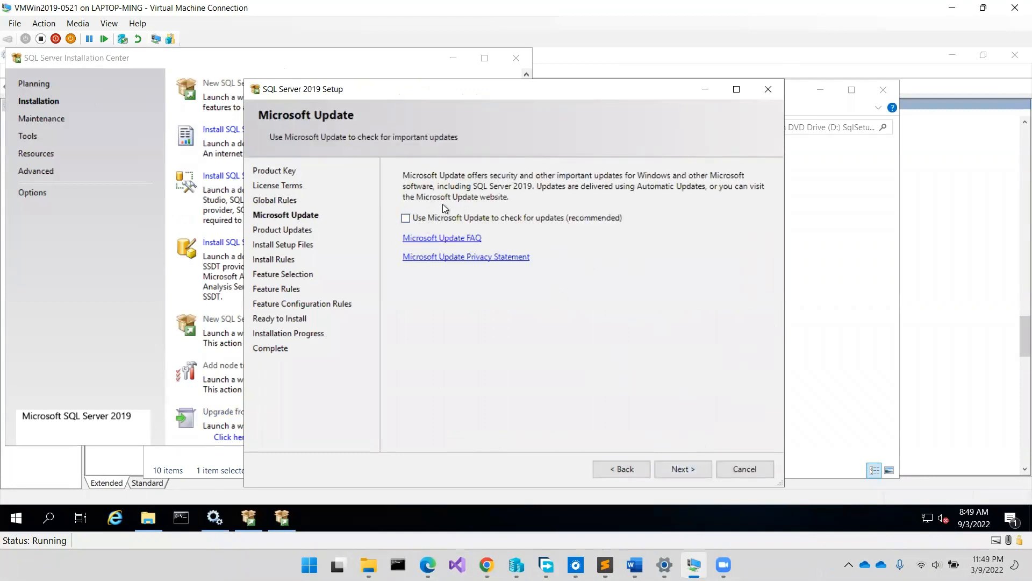
{"action": "left_click", "coordinate": [692, 472]}
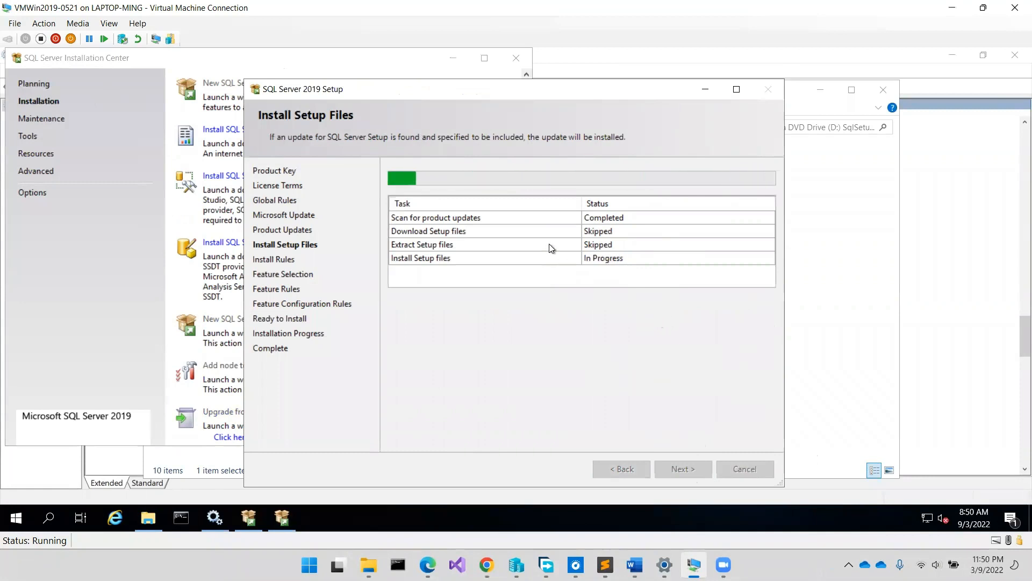
- Switch the virtual machine window to Full Screen Mode
{"action": "left_click", "coordinate": [114, 25]}
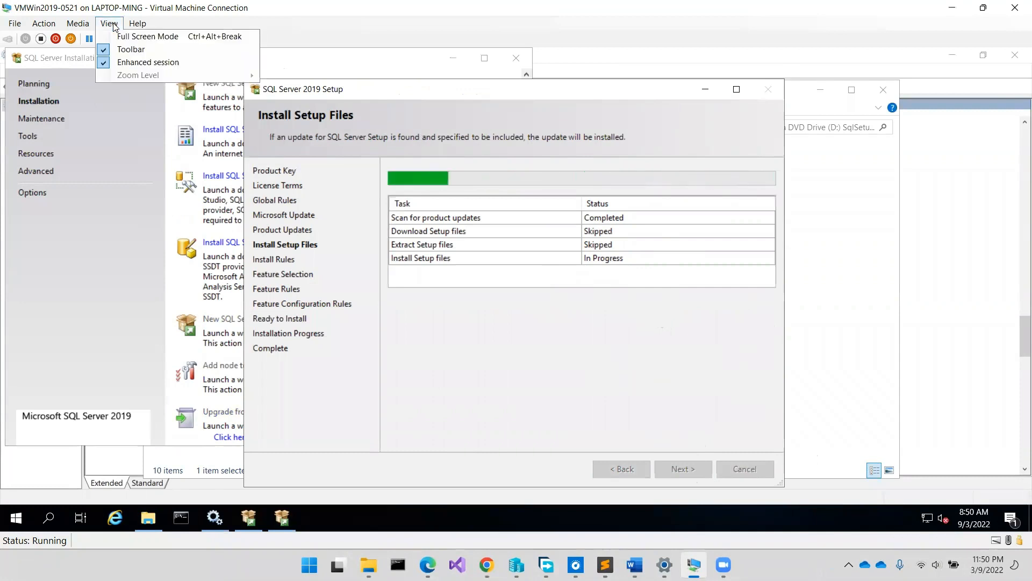
{"action": "left_click", "coordinate": [122, 38]}
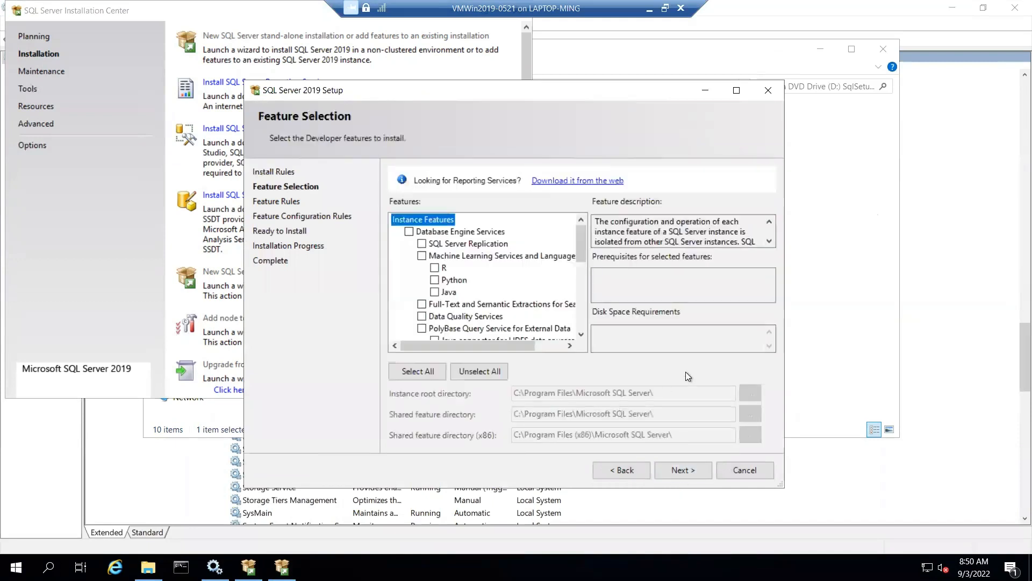
- Check Database Engine, Replication, Full-Text, Analysis Services, Data Quality Client and Integration Services
{"action": "left_click", "coordinate": [737, 91]}
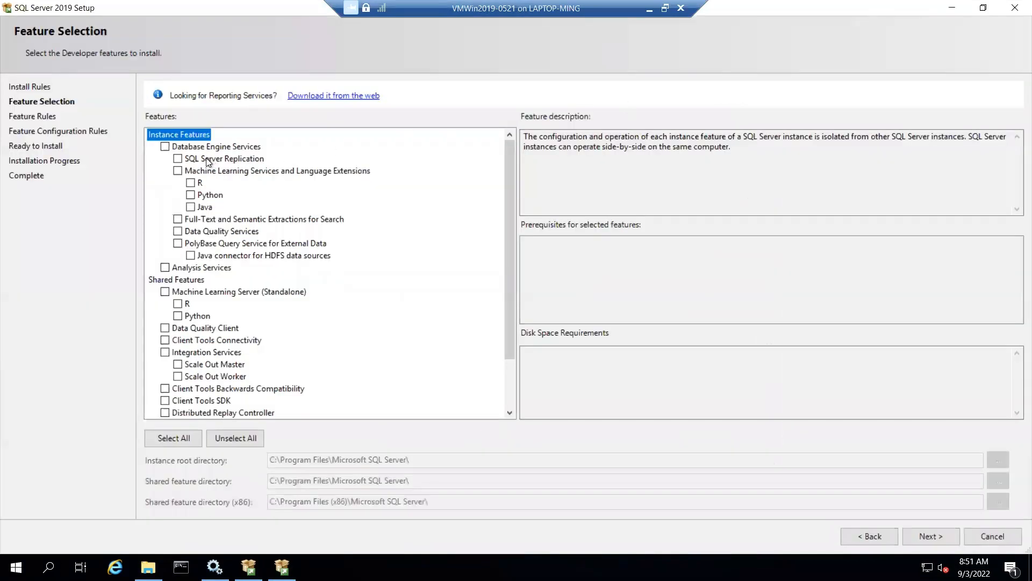
{"action": "left_click", "coordinate": [165, 146]}
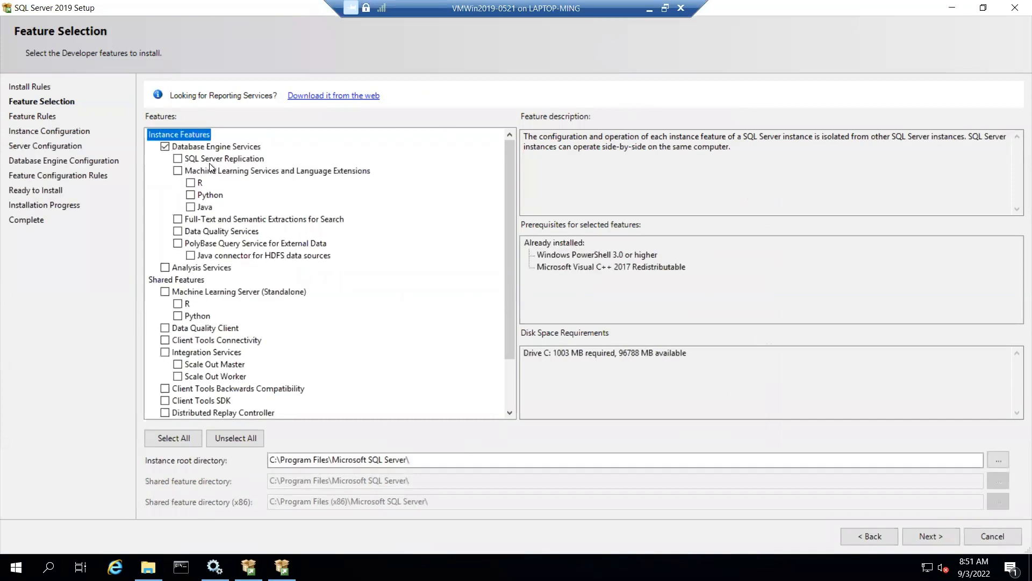
{"action": "left_click", "coordinate": [179, 160]}
{"action": "left_click", "coordinate": [178, 221]}
{"action": "left_click", "coordinate": [166, 268]}
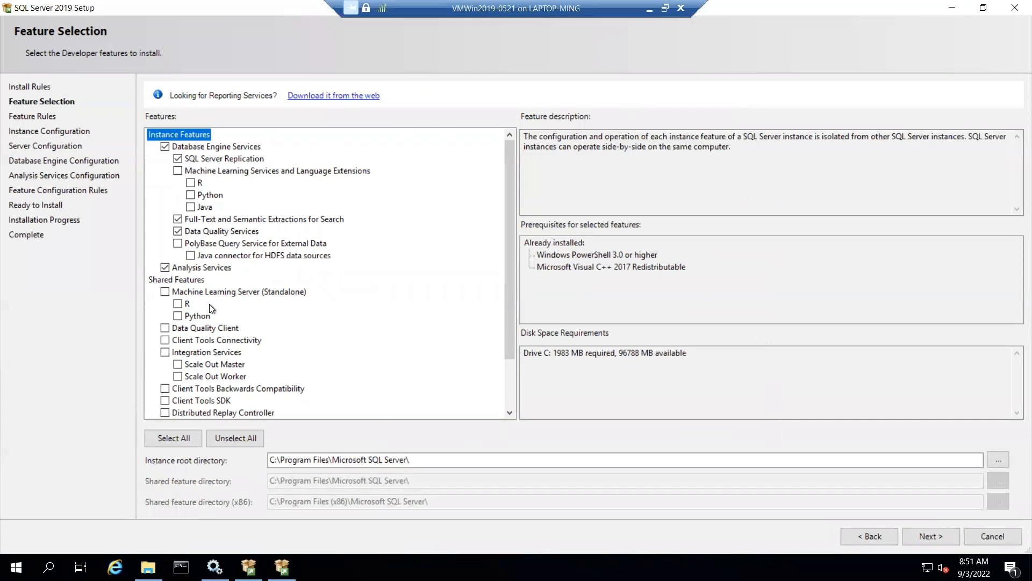
{"action": "left_click", "coordinate": [165, 329]}
{"action": "left_click", "coordinate": [165, 352]}
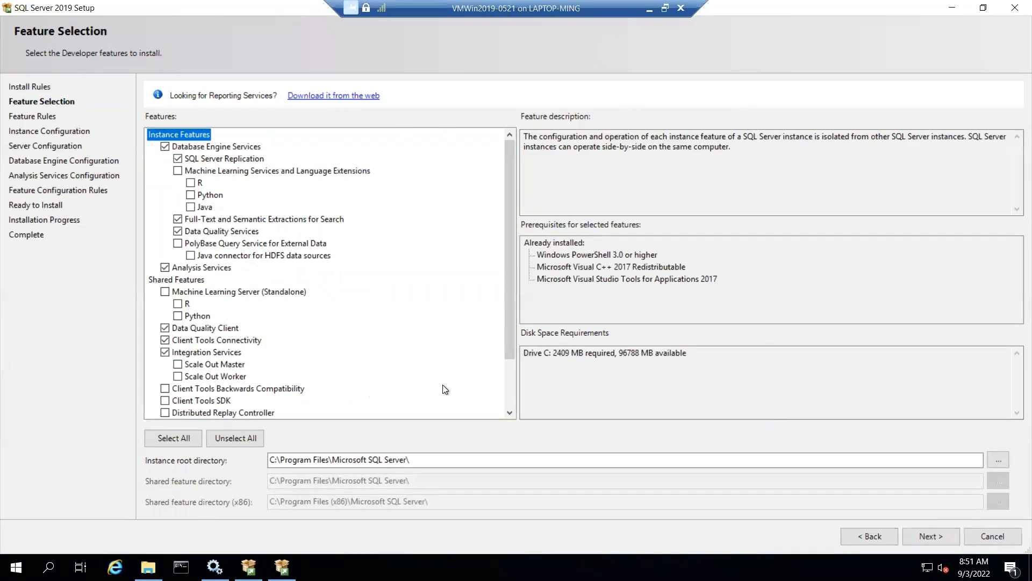
{"action": "left_click", "coordinate": [510, 413]}
{"action": "left_click", "coordinate": [510, 412]}
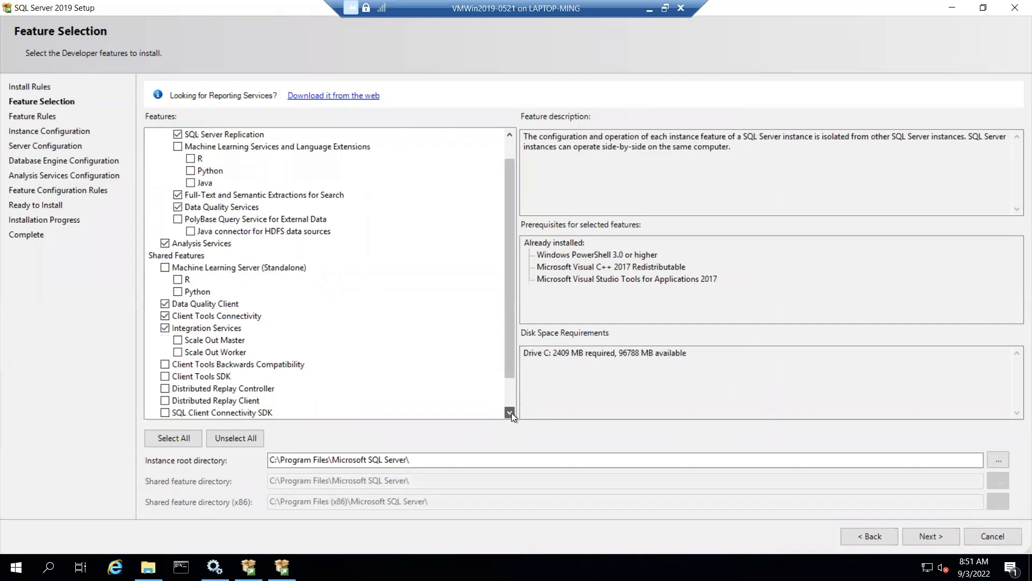
- Also check Client Tools SDK, SQL Client Connectivity SDK and Master Data Services, then continue
{"action": "left_click", "coordinate": [509, 412]}
{"action": "left_click", "coordinate": [510, 412]}
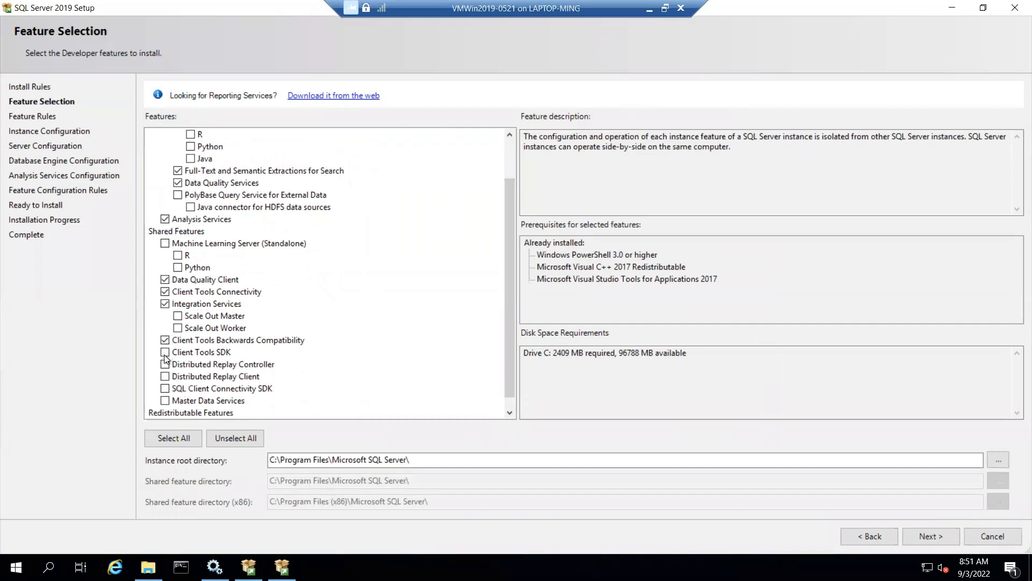
{"action": "left_click", "coordinate": [166, 354]}
{"action": "left_click", "coordinate": [508, 411]}
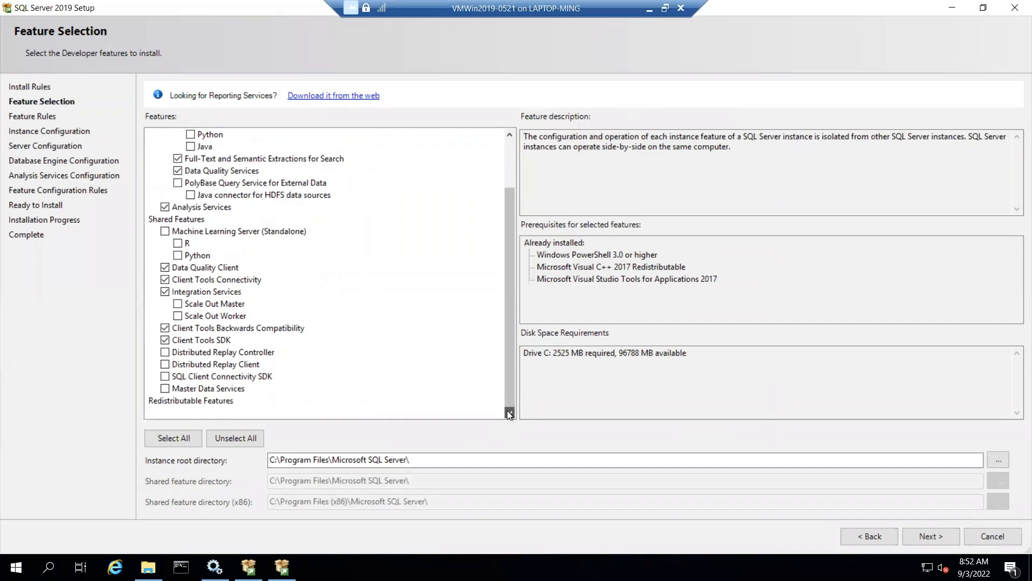
{"action": "left_click", "coordinate": [165, 376]}
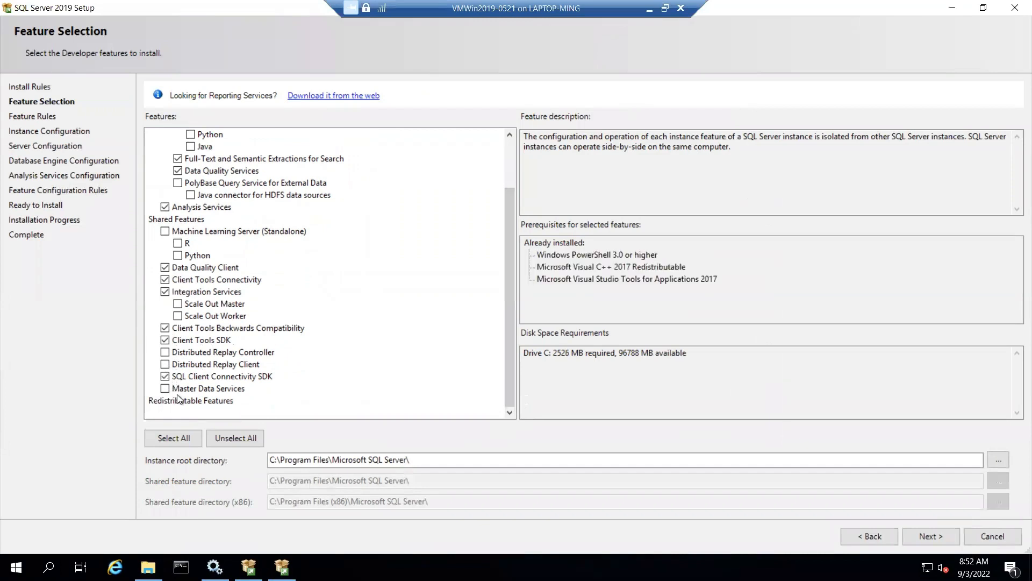
{"action": "left_click", "coordinate": [166, 389]}
{"action": "left_click", "coordinate": [506, 150]}
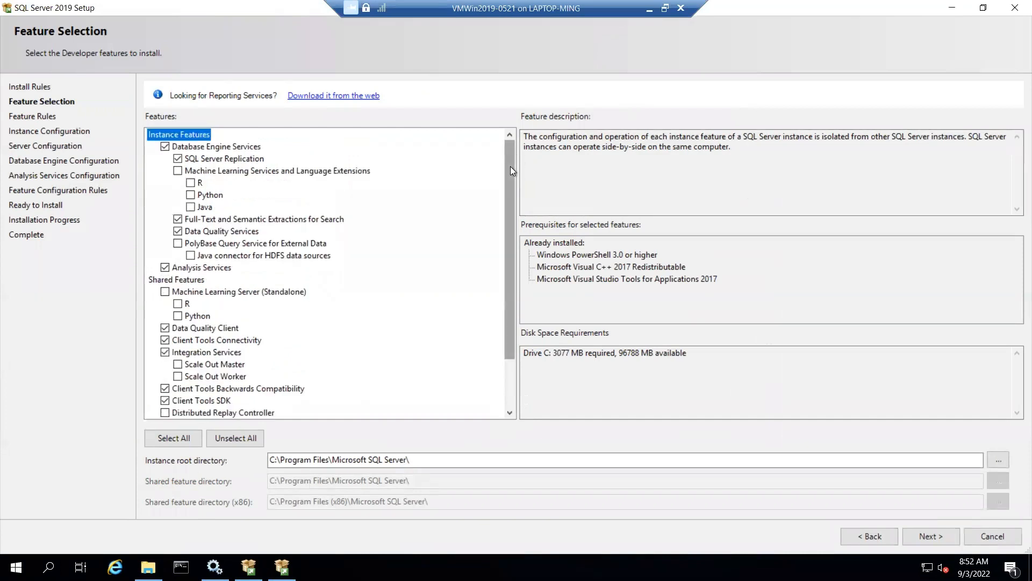
{"action": "left_click_drag", "start_coordinate": [511, 166], "coordinate": [504, 249]}
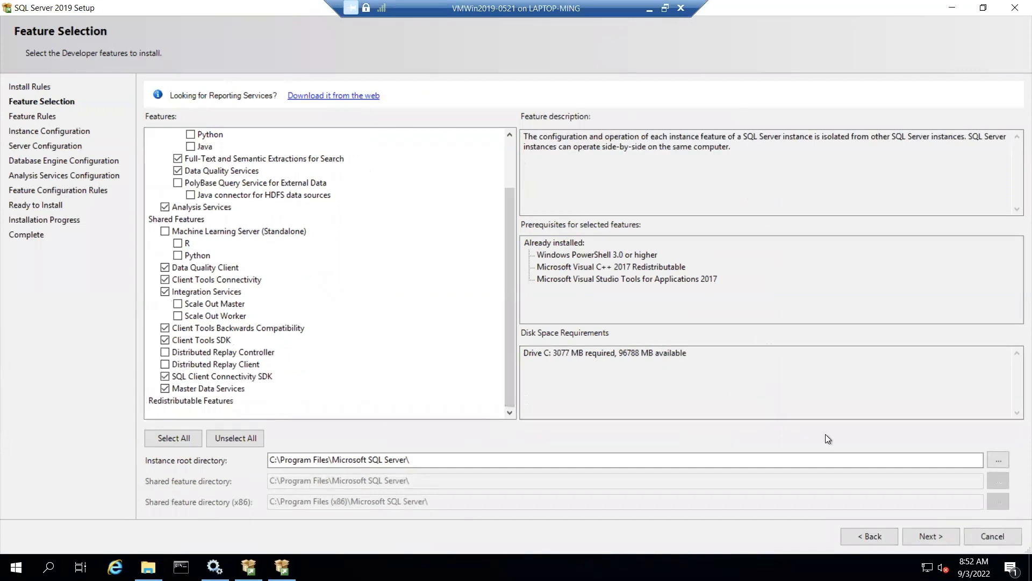
{"action": "left_click", "coordinate": [928, 540]}
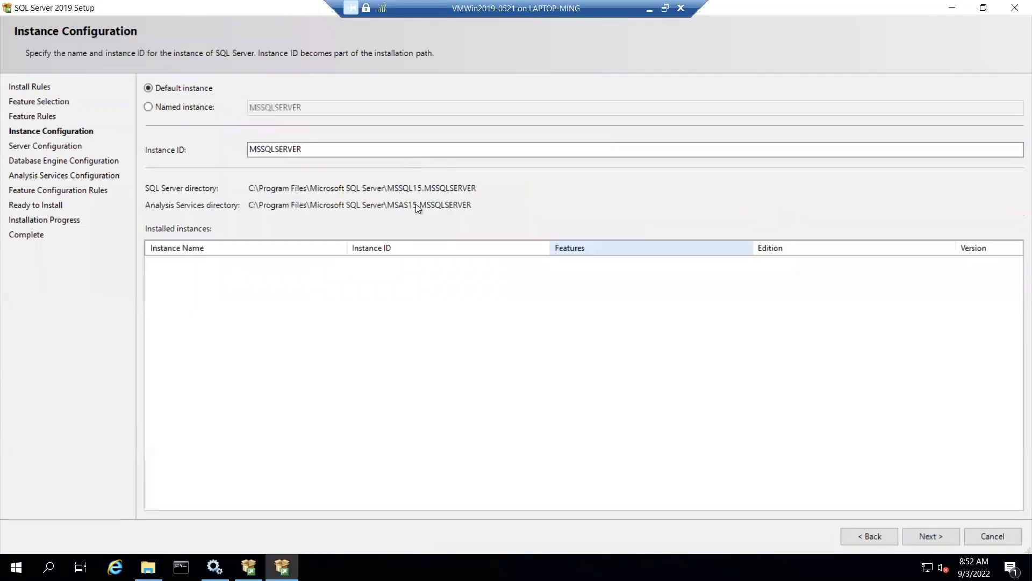
- Keep the default MSSQLSERVER instance and set Analysis Services startup type to Manual
{"action": "left_click", "coordinate": [941, 534]}
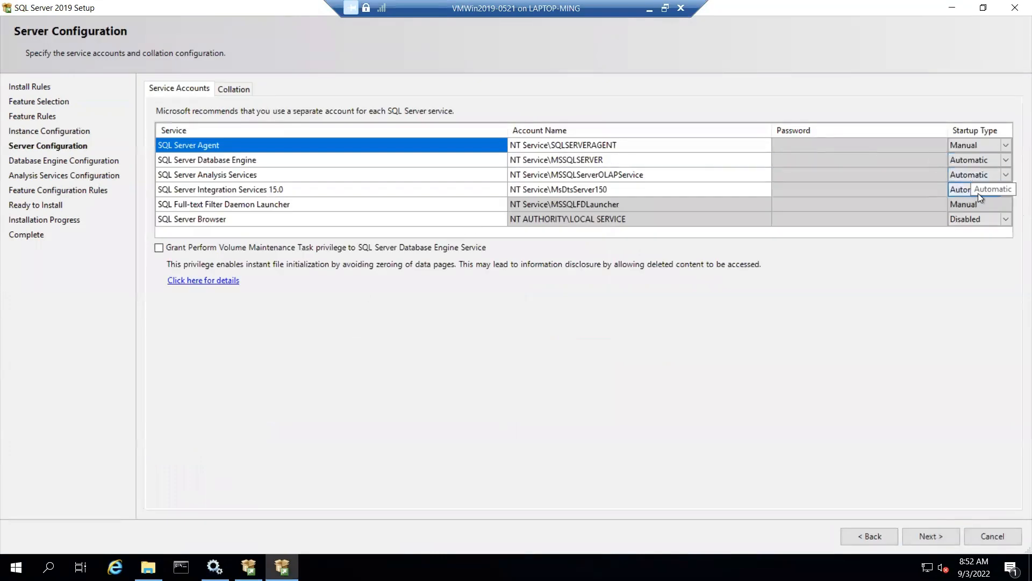
{"action": "left_click", "coordinate": [962, 176]}
{"action": "left_click", "coordinate": [962, 176]}
{"action": "left_click", "coordinate": [969, 179]}
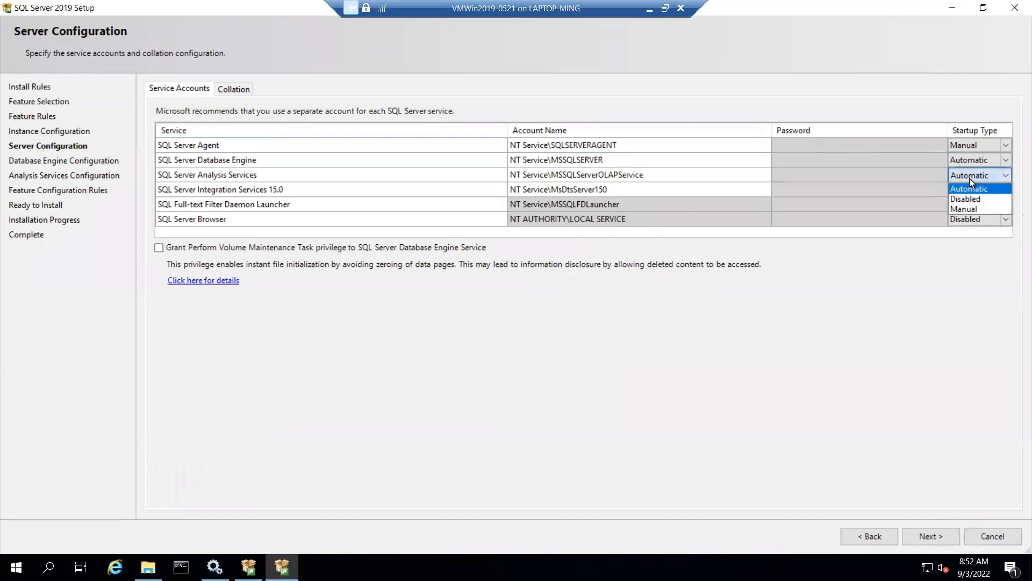
{"action": "left_click", "coordinate": [970, 203]}
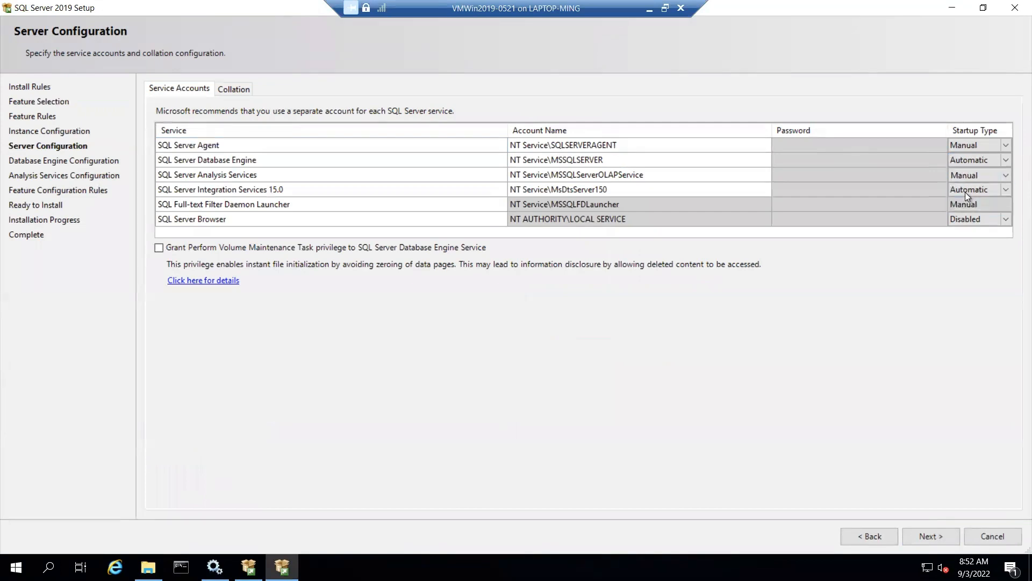
- Set Integration Services startup type to Manual and choose mixed-mode authentication
{"action": "left_click", "coordinate": [964, 190]}
{"action": "left_click", "coordinate": [964, 191]}
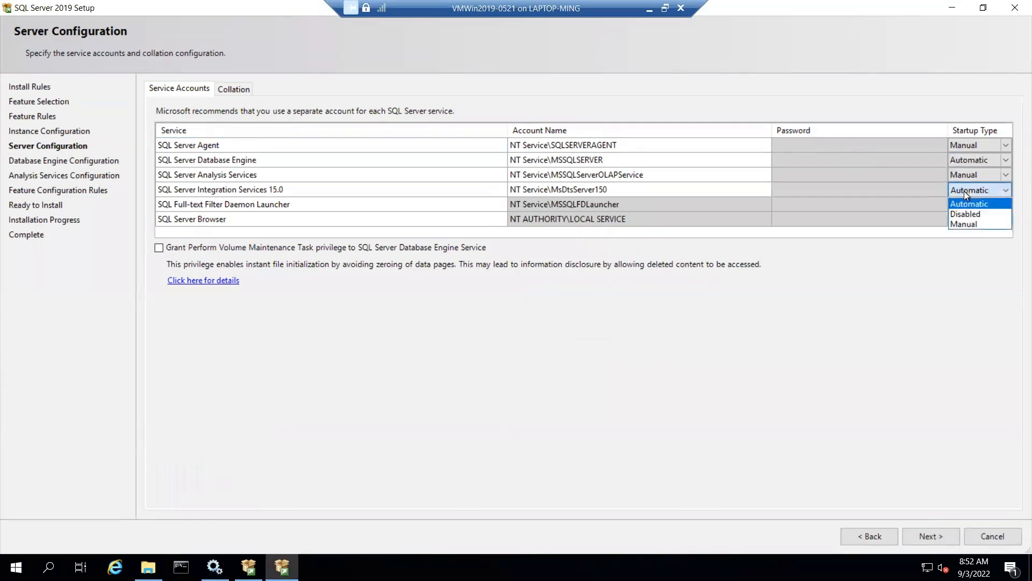
{"action": "left_click", "coordinate": [970, 226]}
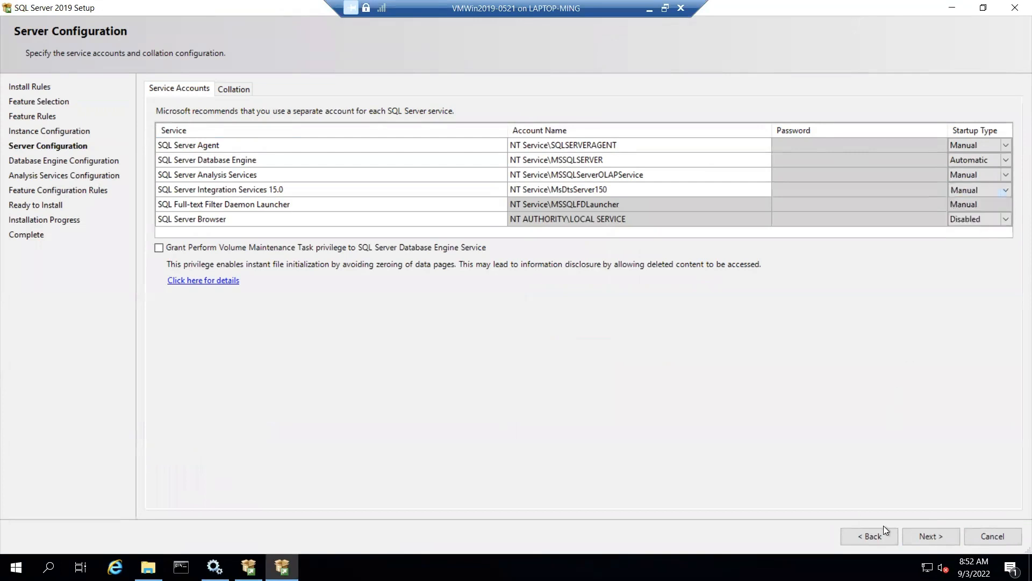
{"action": "left_click", "coordinate": [931, 536]}
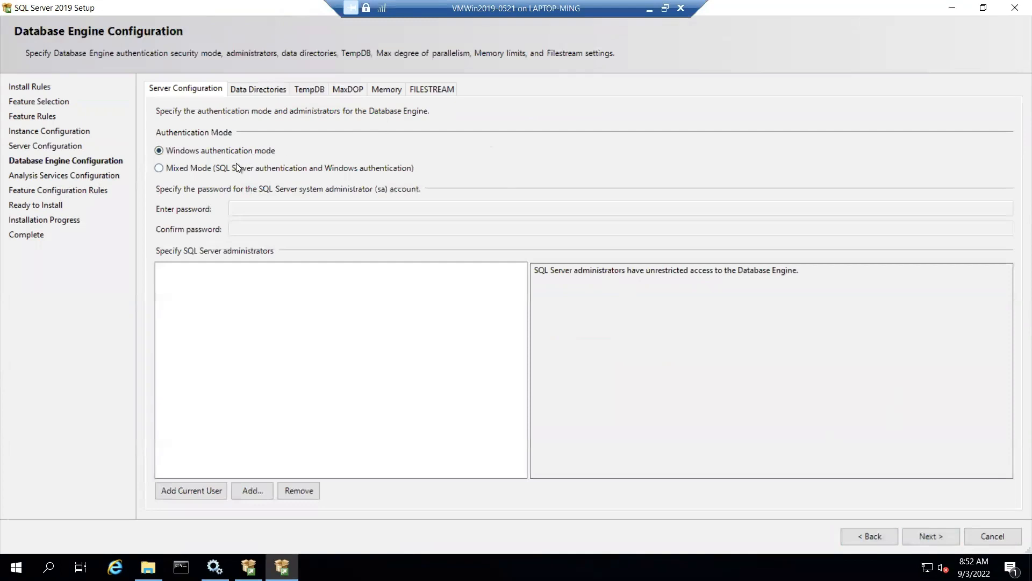
{"action": "left_click", "coordinate": [237, 164]}
- Use Mixed Mode with the sa password entered and confirmed, adding the current user as administrator
{"action": "left_click", "coordinate": [255, 208]}
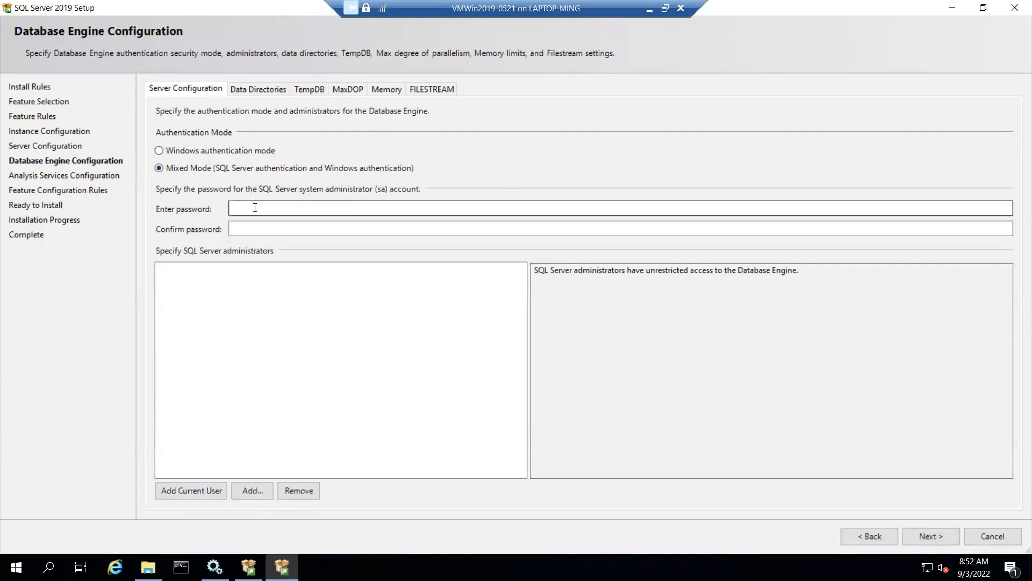
{"action": "left_click", "coordinate": [255, 208]}
{"action": "type", "text": "Pa"}
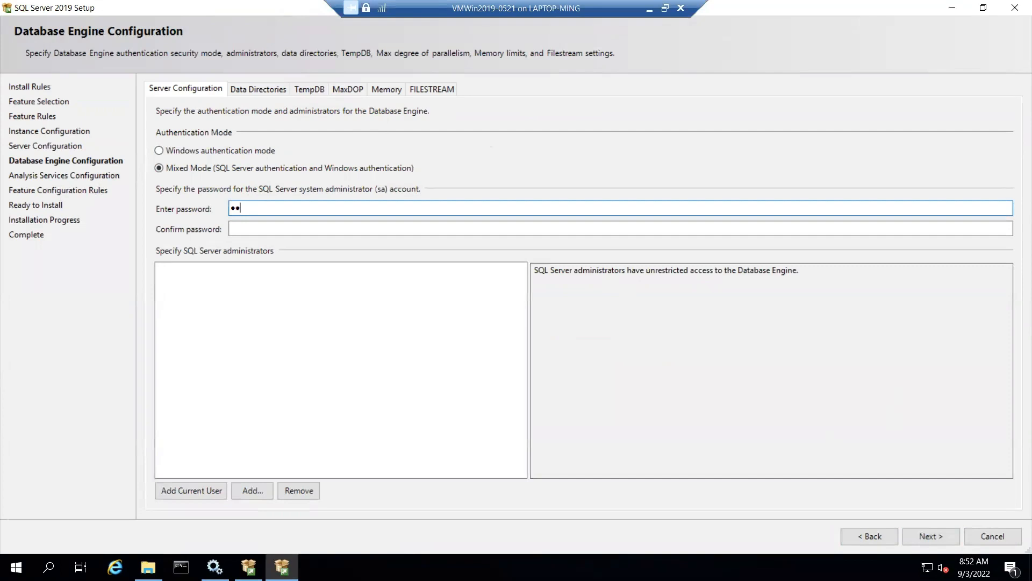
{"action": "type", "text": "ssw0rd"}
{"action": "key", "text": "Tab"}
{"action": "type", "text": "Passw0r"}
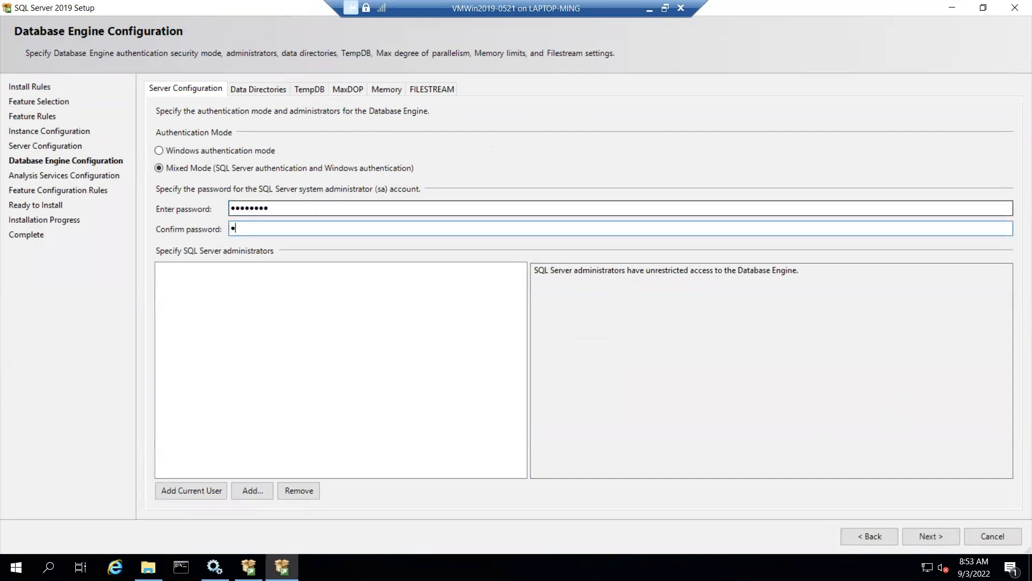
{"action": "type", "text": "d"}
{"action": "left_click", "coordinate": [191, 491]}
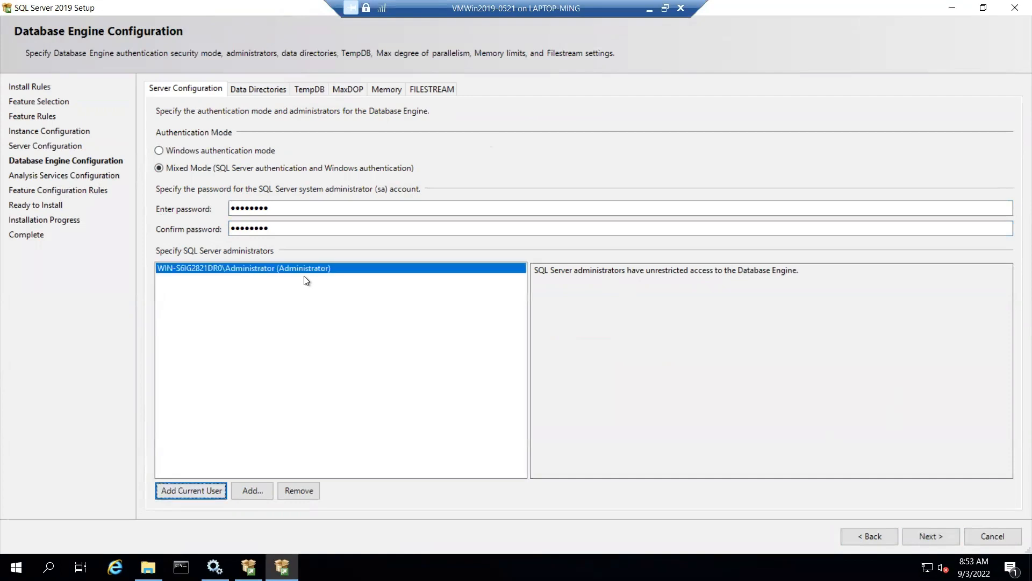
{"action": "left_click", "coordinate": [937, 533]}
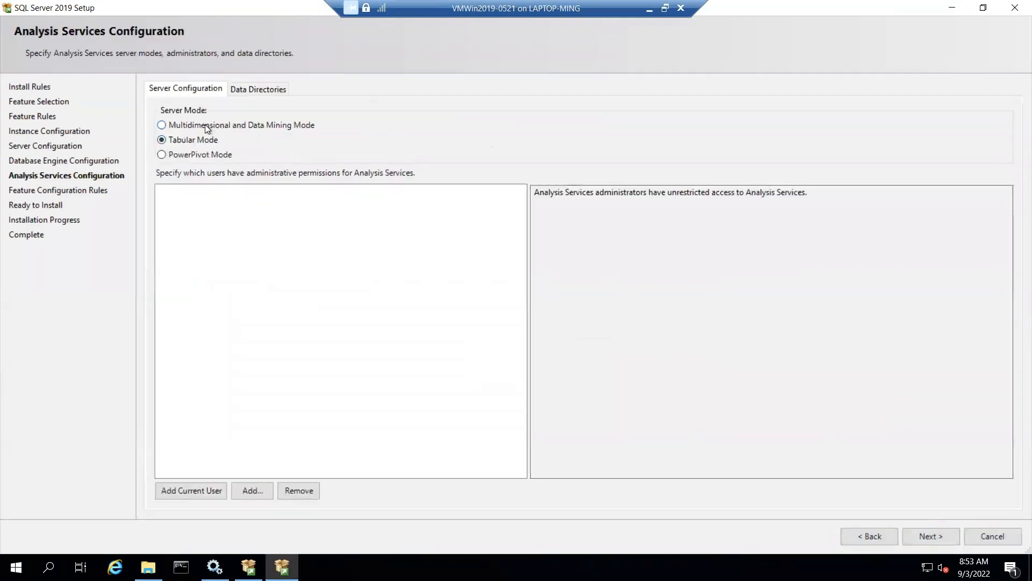
- Choose Multidimensional and Data Mining Mode with the current user as Analysis Services administrator
{"action": "left_click", "coordinate": [230, 127]}
{"action": "left_click", "coordinate": [204, 494]}
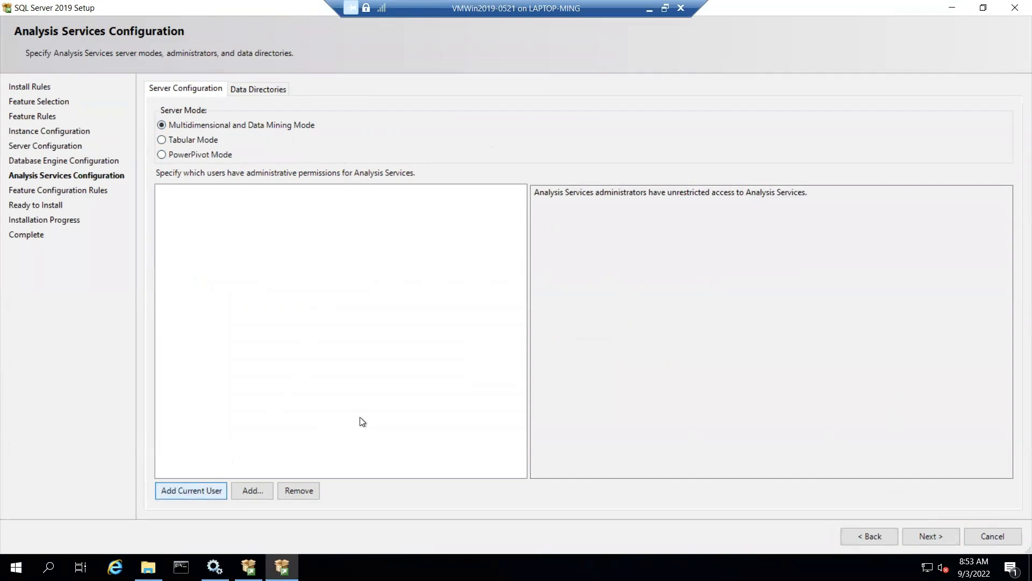
{"action": "left_click", "coordinate": [930, 535]}
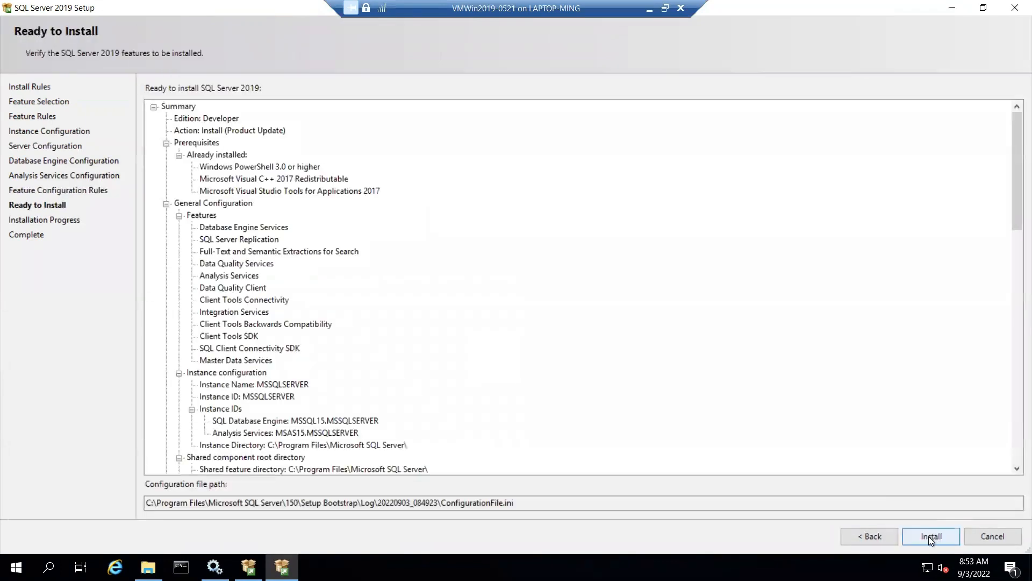
- Start the installation and wait until every feature reports Succeeded
{"action": "left_click", "coordinate": [930, 536]}
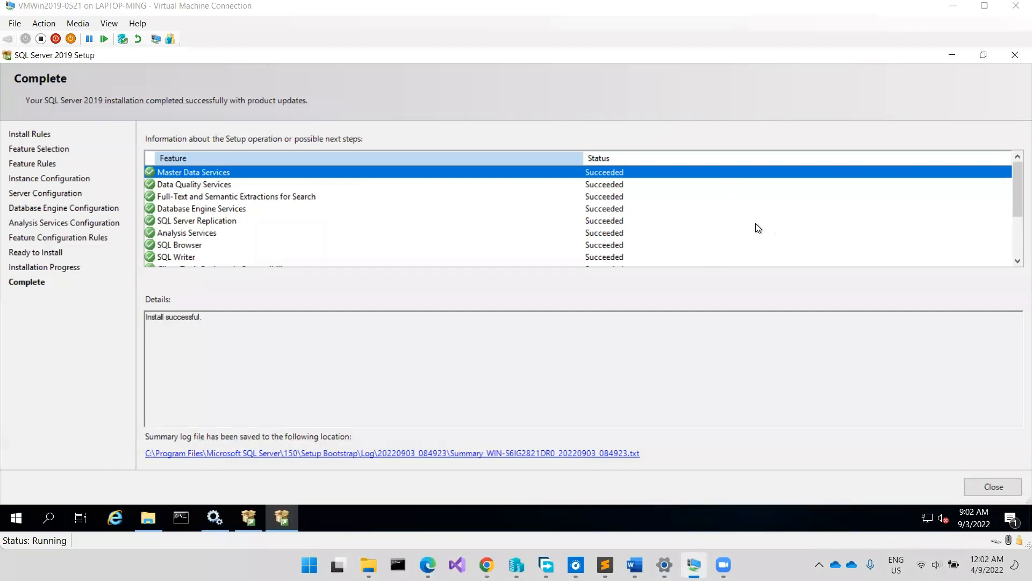
- Review the feature status list and close the completed setup wizard
{"action": "left_click", "coordinate": [1013, 240]}
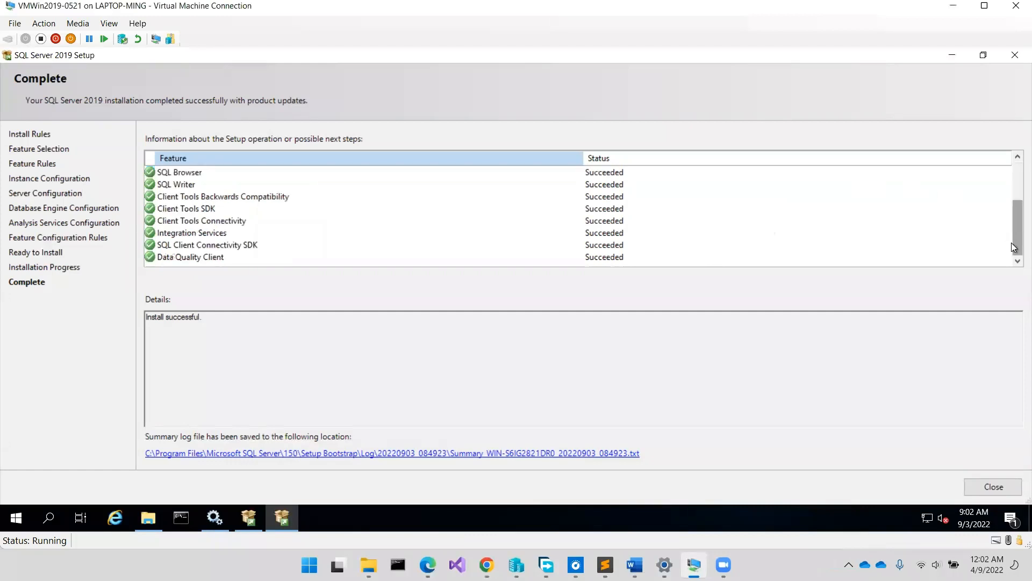
{"action": "left_click", "coordinate": [982, 489]}
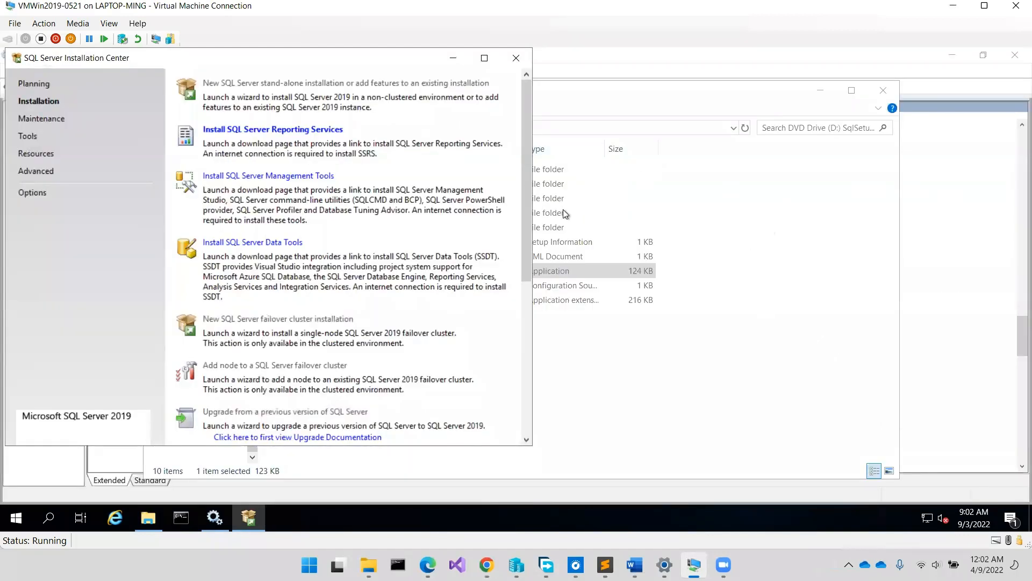
- Launch Microsoft Edge from the Start menu and close the SQL Server Installation Center
{"action": "left_click", "coordinate": [729, 216]}
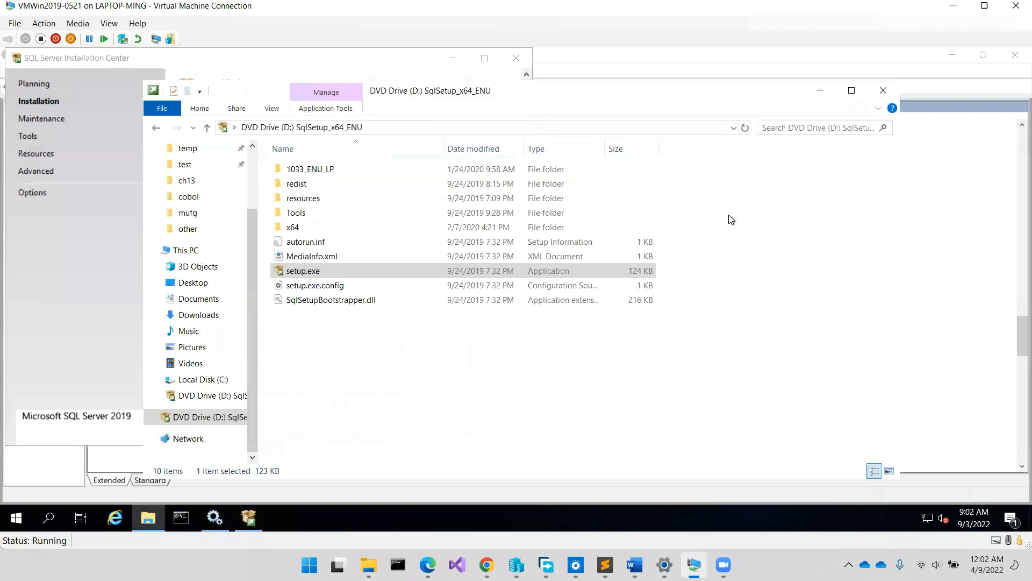
{"action": "left_click", "coordinate": [730, 217]}
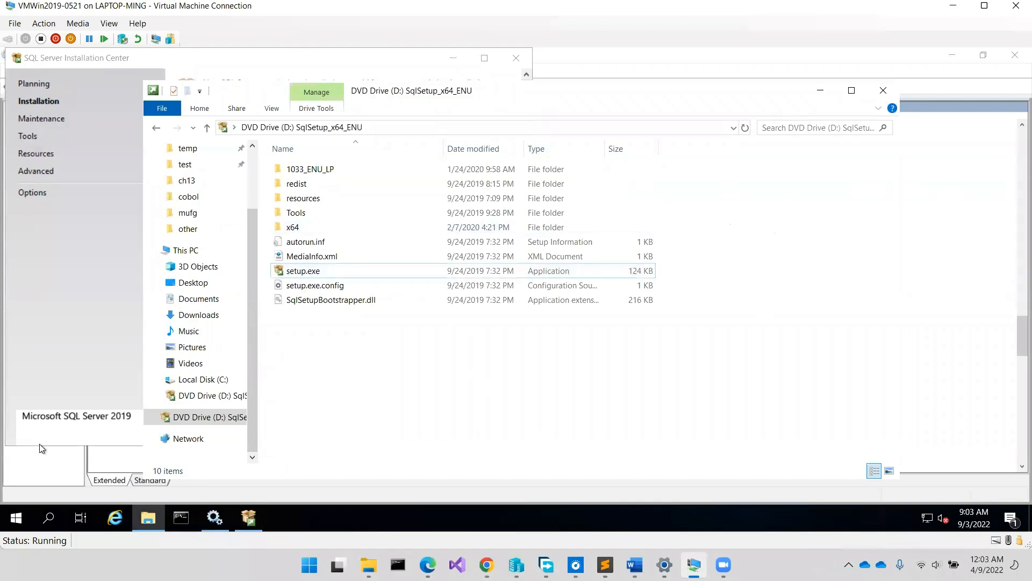
{"action": "left_click", "coordinate": [15, 522]}
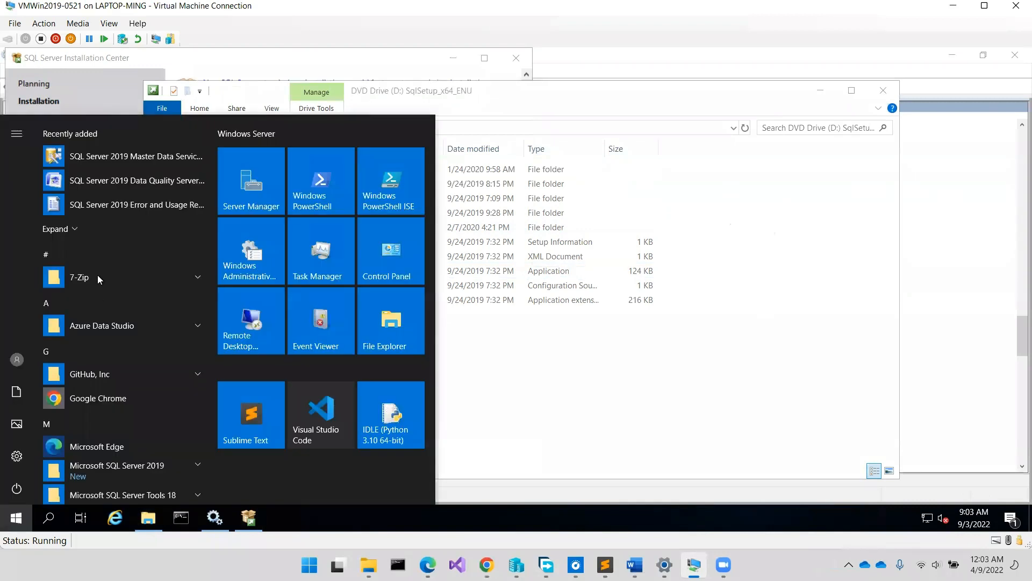
{"action": "left_click", "coordinate": [96, 450]}
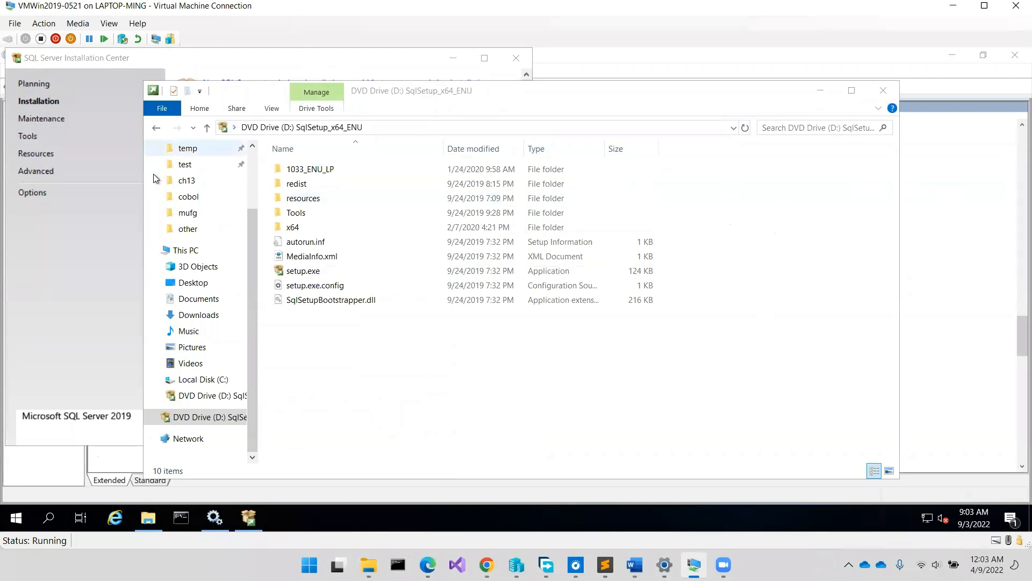
{"action": "left_click", "coordinate": [101, 234]}
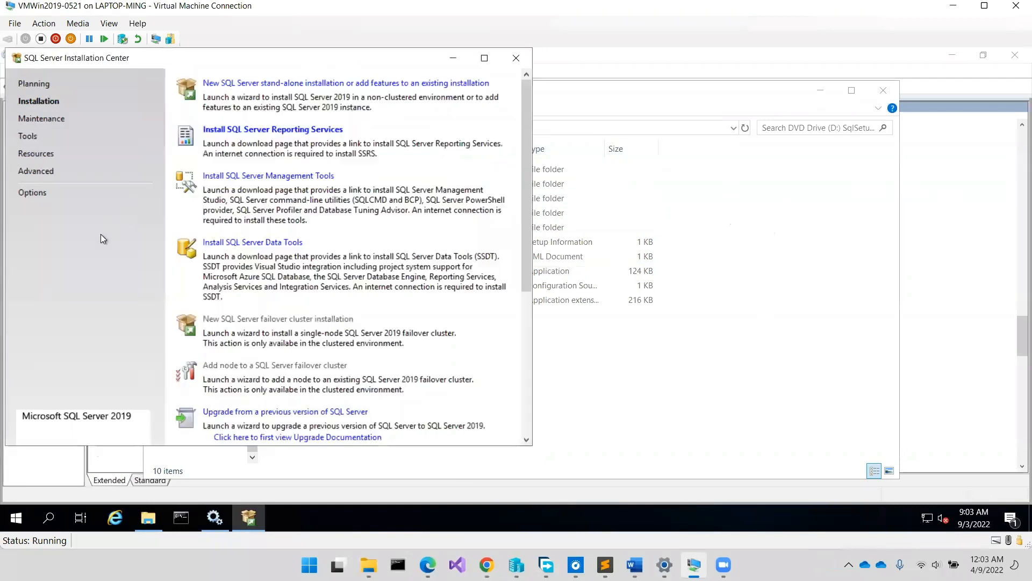
{"action": "left_click", "coordinate": [515, 59]}
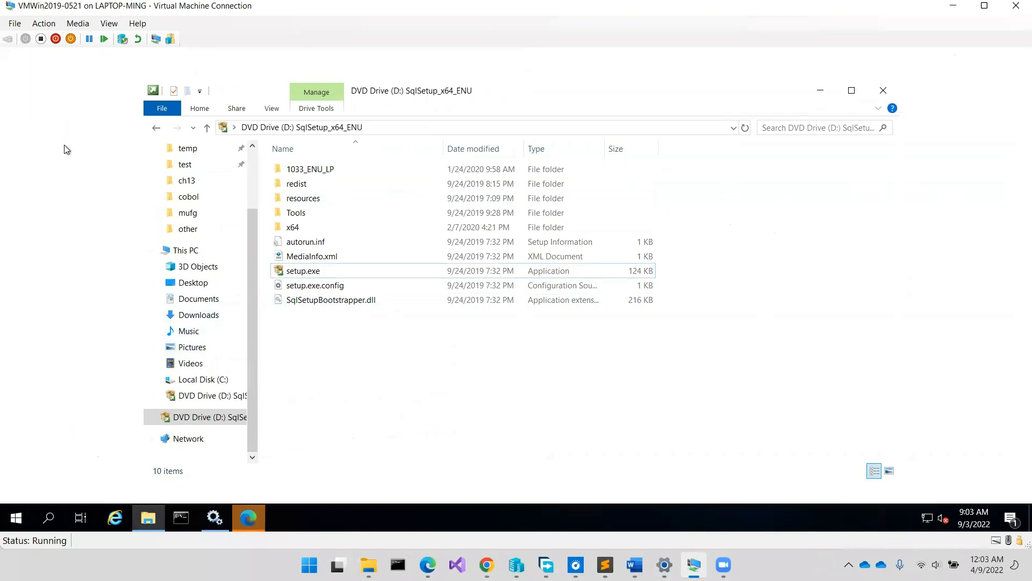
- In Edge, dismiss the restore pages prompt and go to google.com
{"action": "left_click", "coordinate": [250, 527]}
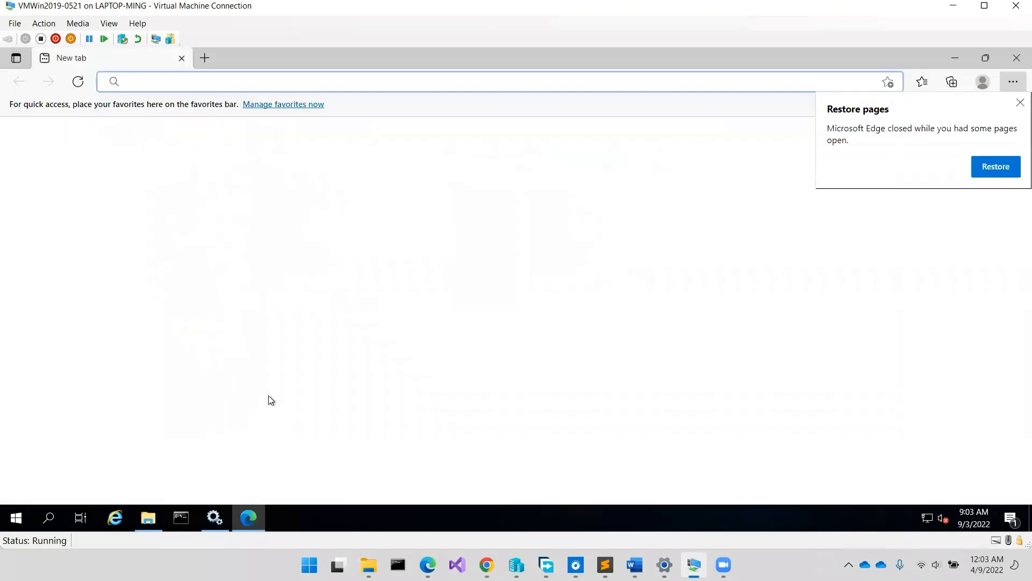
{"action": "left_click", "coordinate": [1020, 102]}
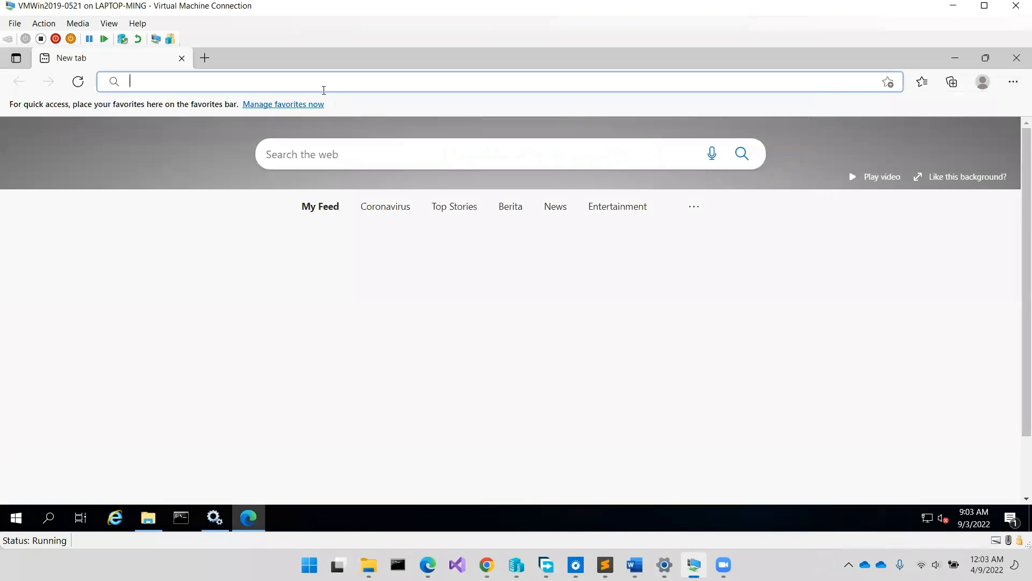
{"action": "type", "text": "go"}
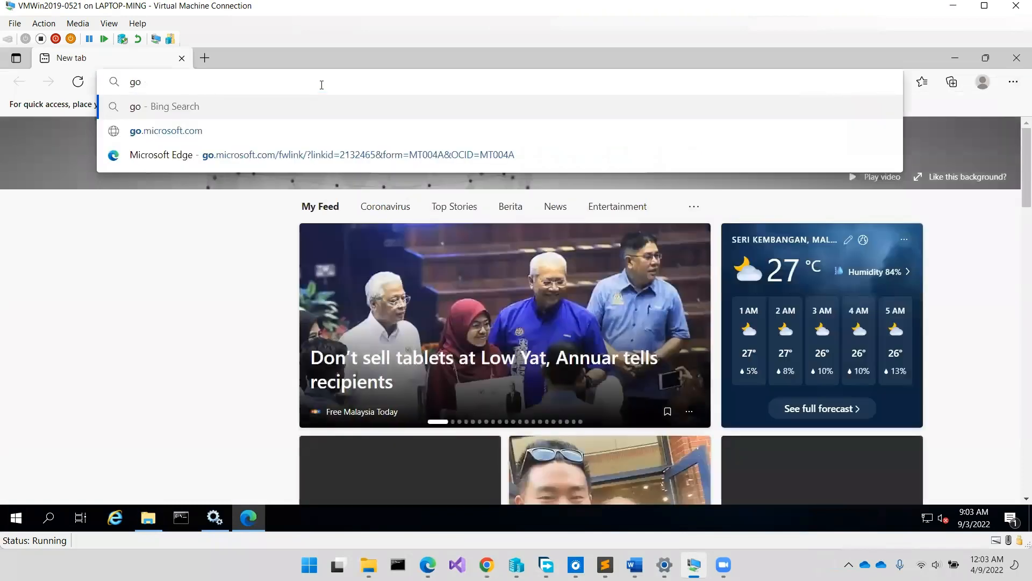
{"action": "type", "text": "ogle.co"}
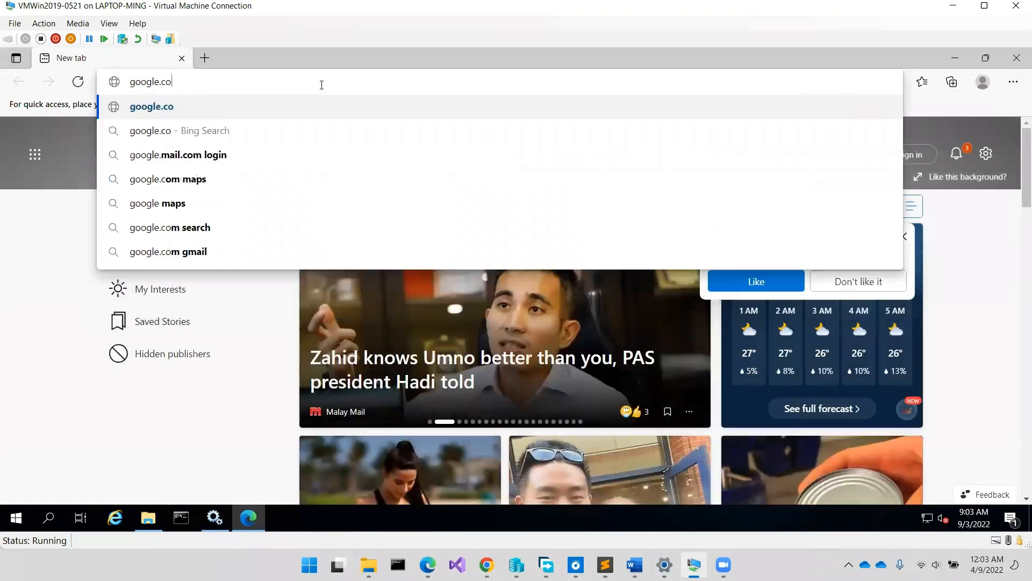
{"action": "type", "text": "m"}
{"action": "key", "text": "Return"}
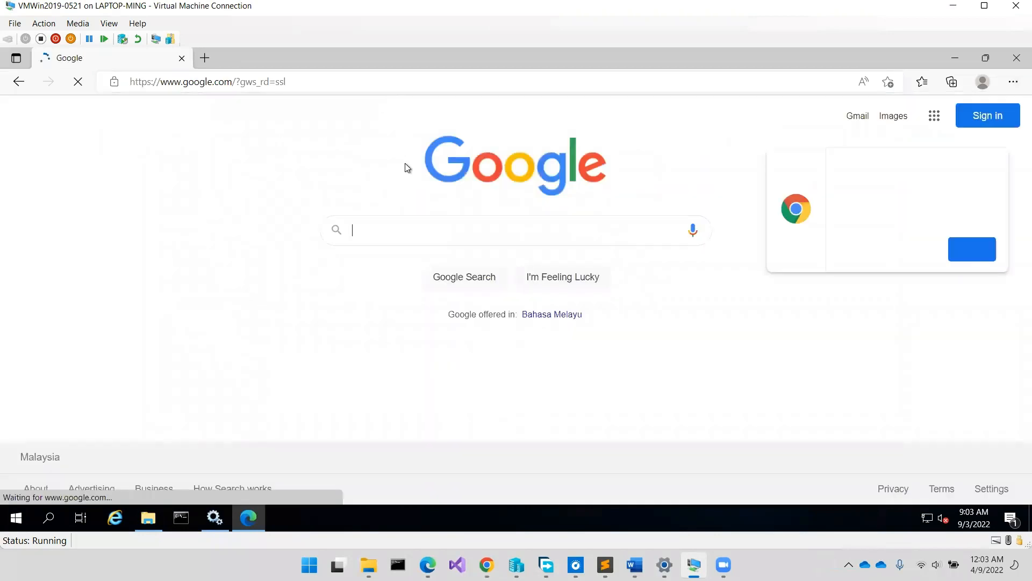
- Search Google for 'ssms' and open Microsoft's SSMS download page at the Download SSMS section
{"action": "type", "text": "ssms"}
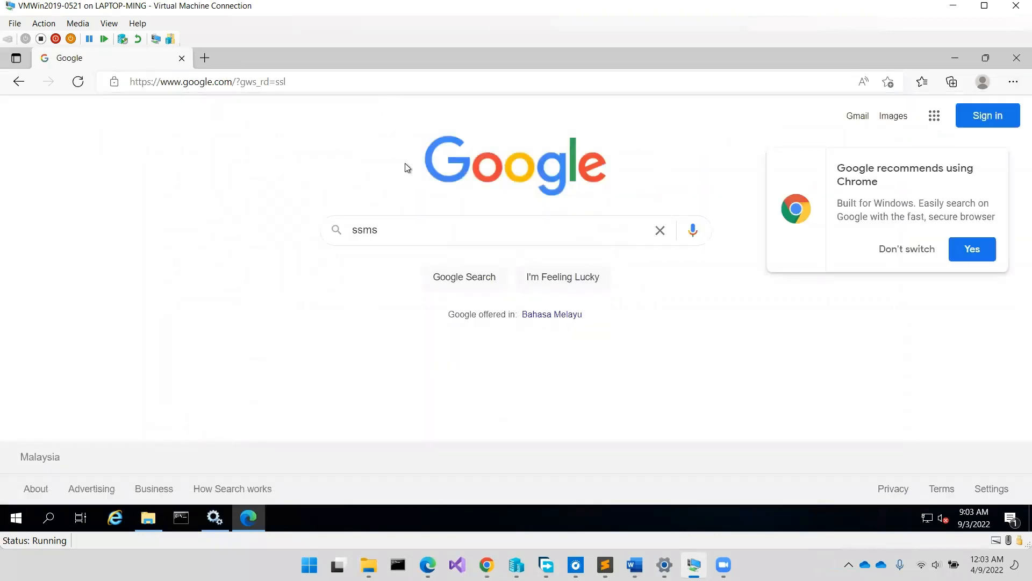
{"action": "key", "text": "Return"}
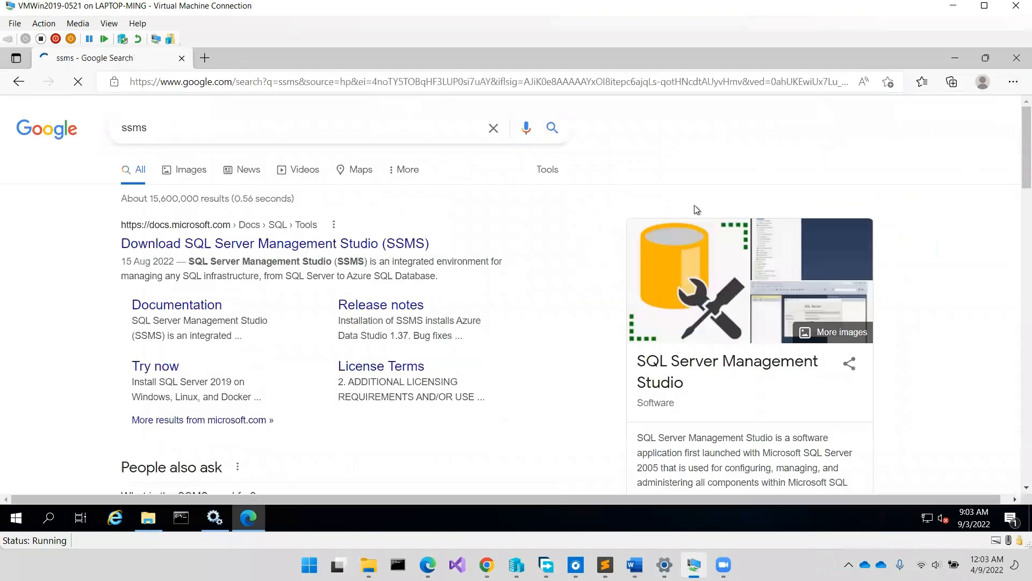
{"action": "left_click", "coordinate": [410, 243]}
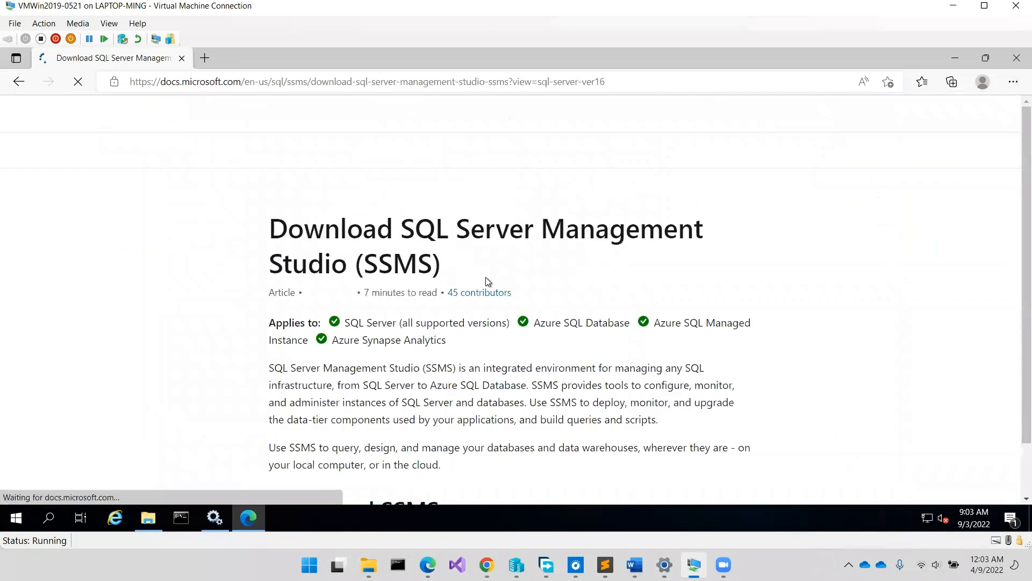
{"action": "scroll", "coordinate": [485, 280], "scroll_direction": "down", "scroll_amount": 4}
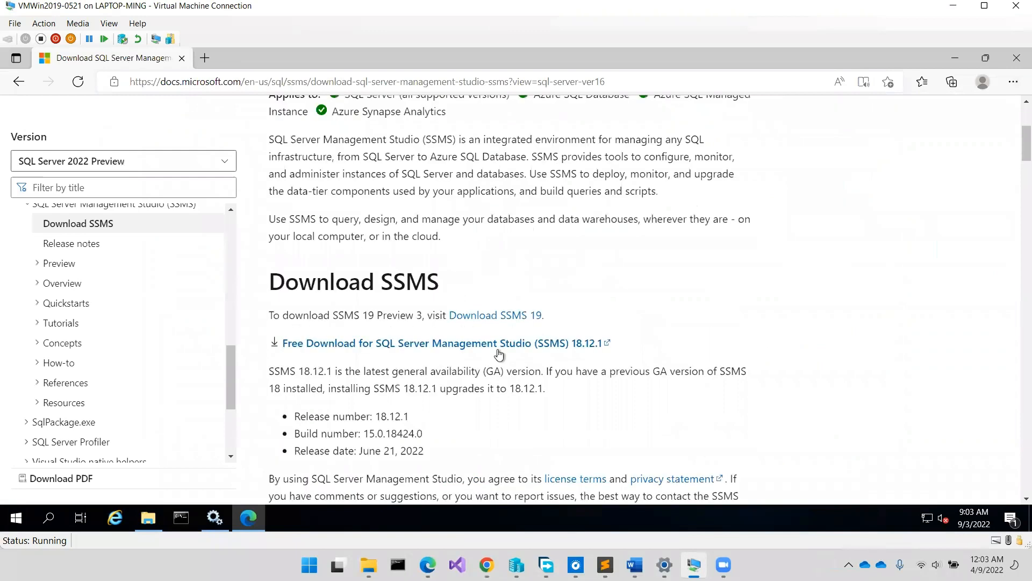